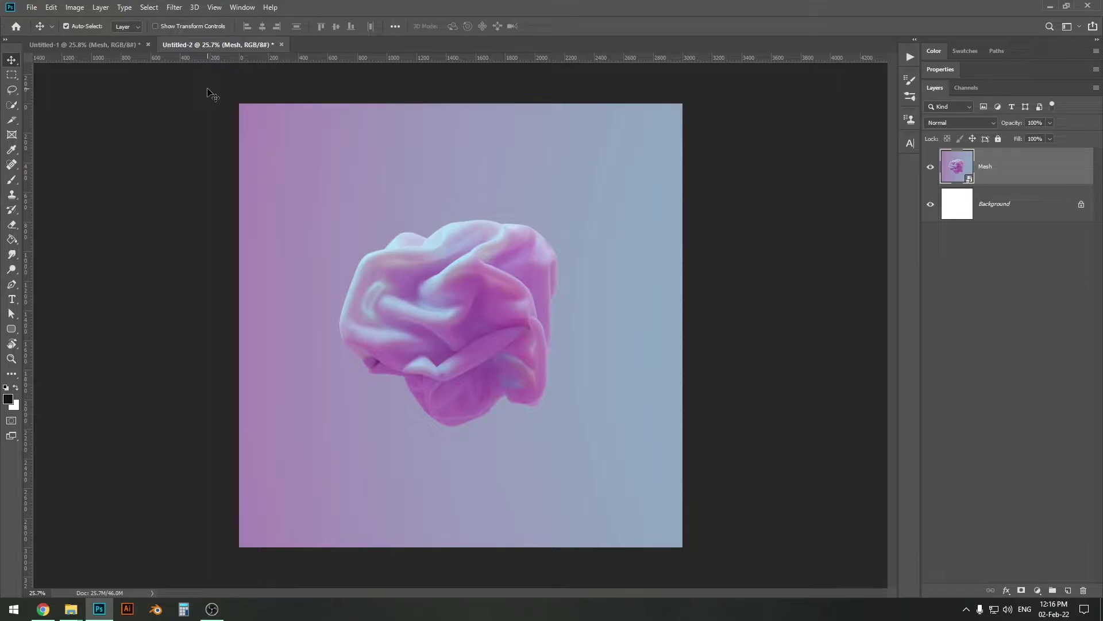
Start a New Guide Layout and enable Rows alongside Columns
{"action": "left_click", "coordinate": [215, 8]}
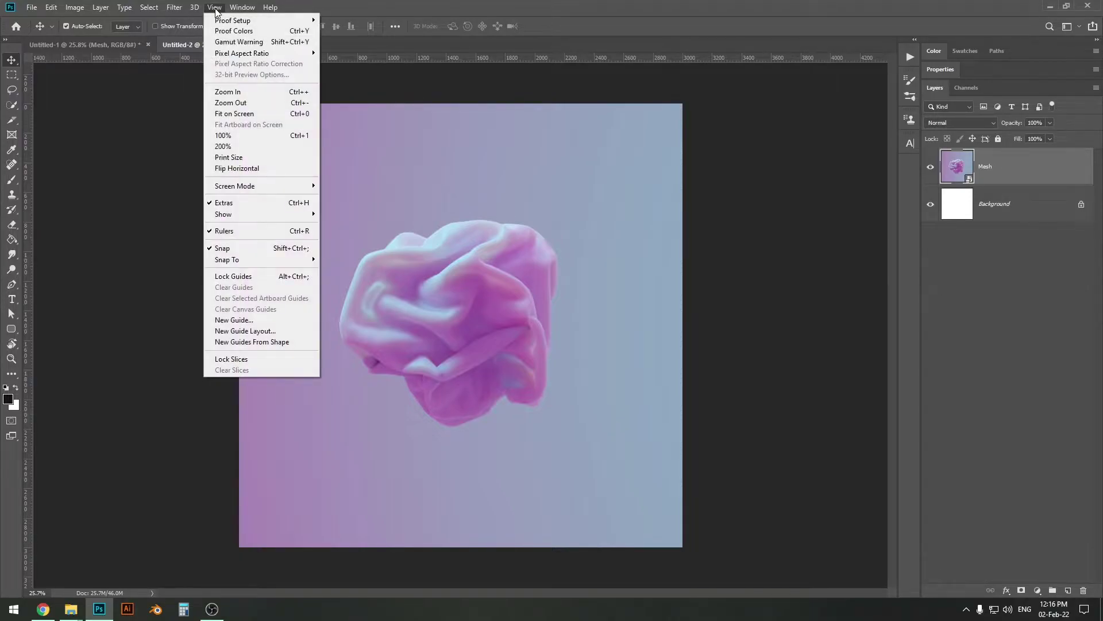
{"action": "left_click", "coordinate": [238, 331]}
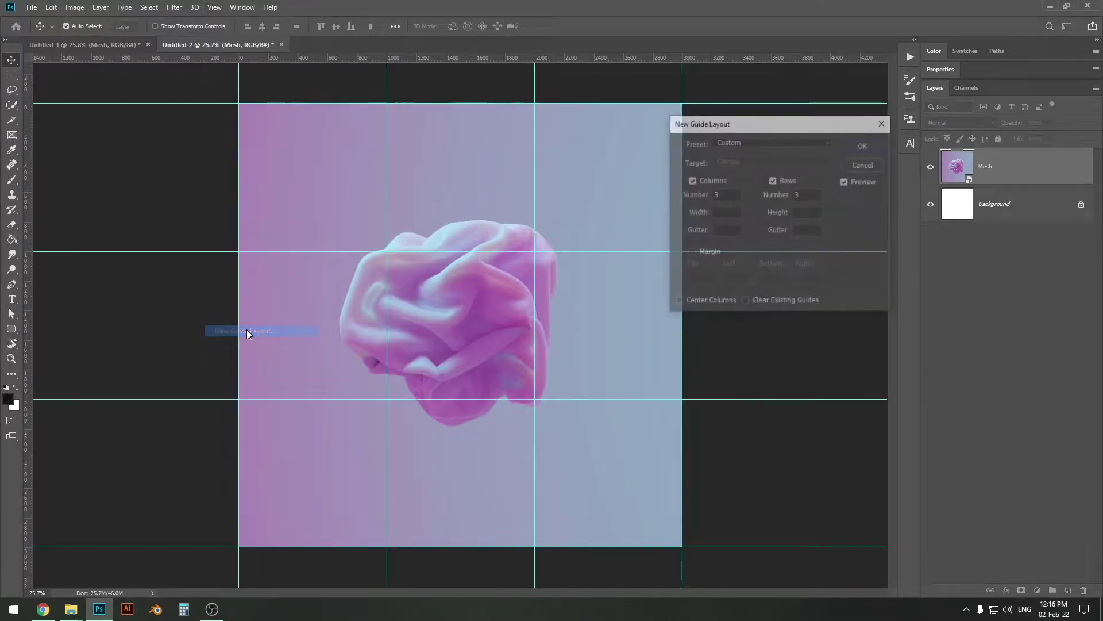
{"action": "left_click", "coordinate": [749, 132]}
{"action": "left_click", "coordinate": [750, 132]}
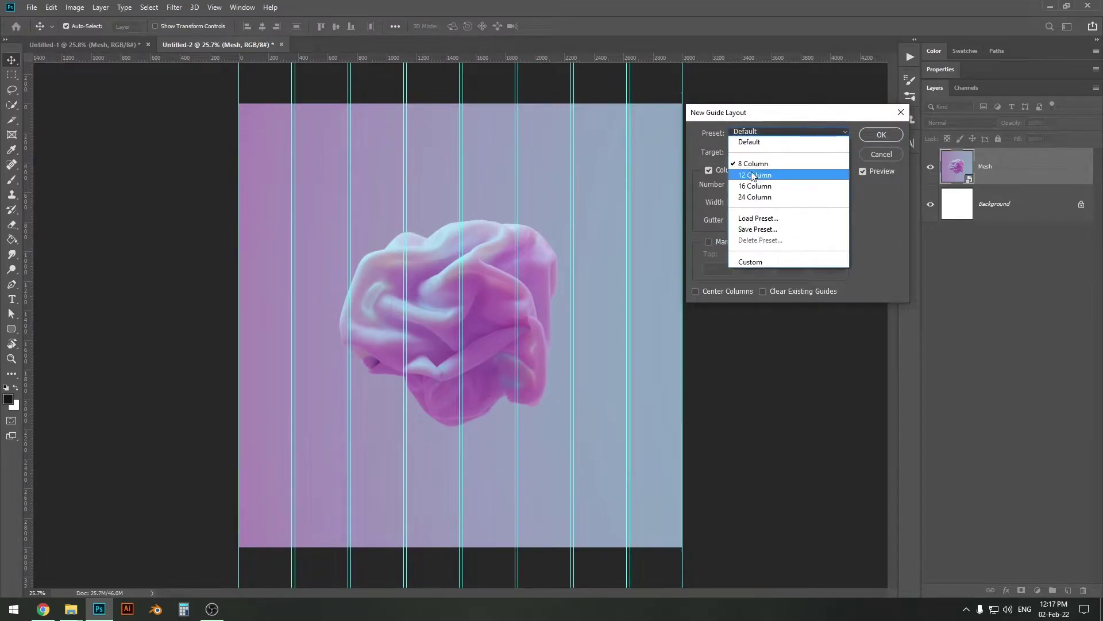
{"action": "left_click", "coordinate": [767, 119]}
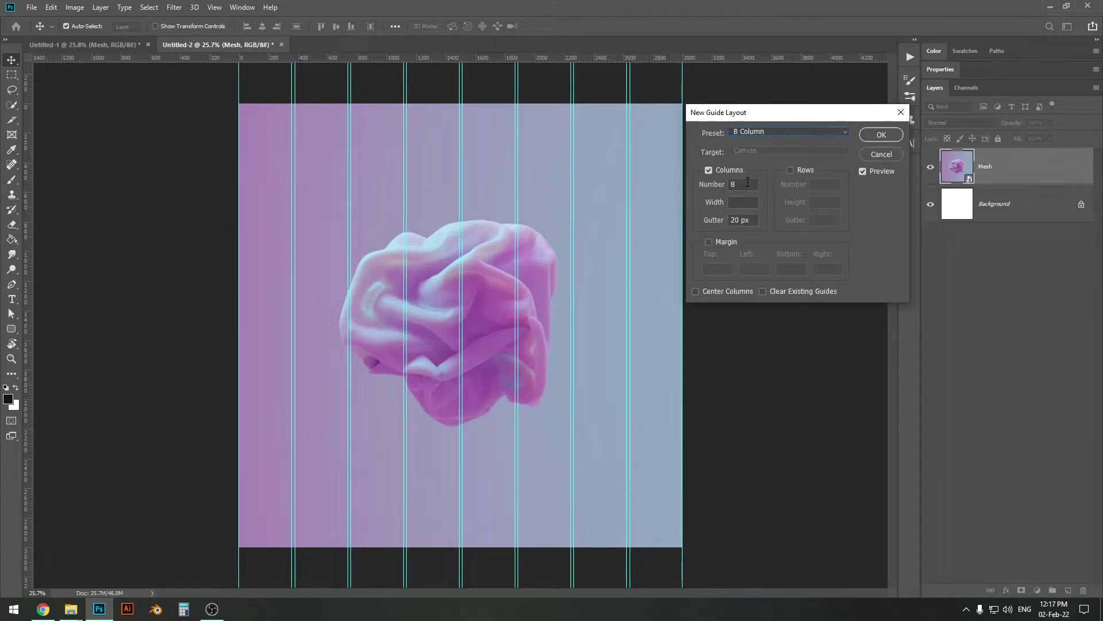
{"action": "left_click", "coordinate": [806, 171]}
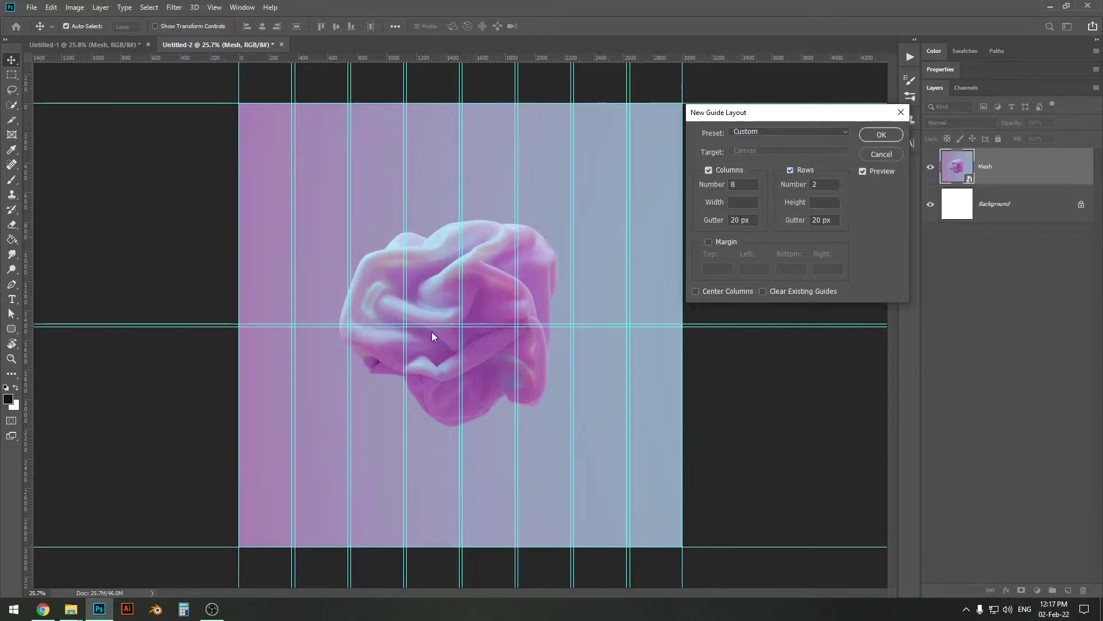
{"action": "left_click", "coordinate": [876, 172]}
{"action": "left_click", "coordinate": [874, 170]}
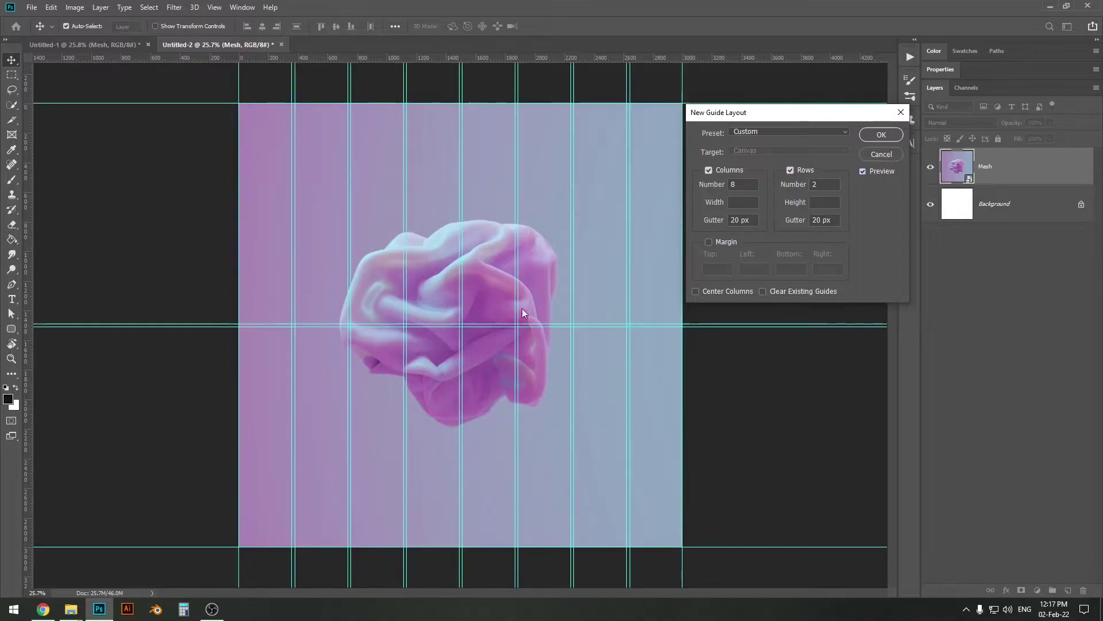
Set both the column count and the row count to 3
{"action": "double_click", "coordinate": [742, 184]}
{"action": "type", "text": "3"}
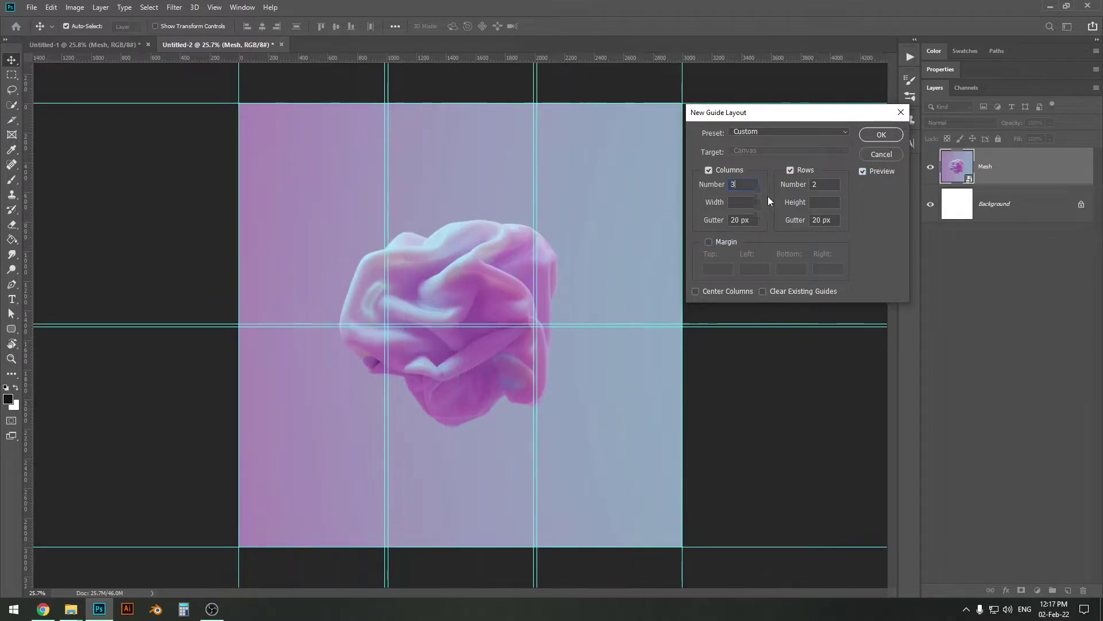
{"action": "double_click", "coordinate": [824, 184]}
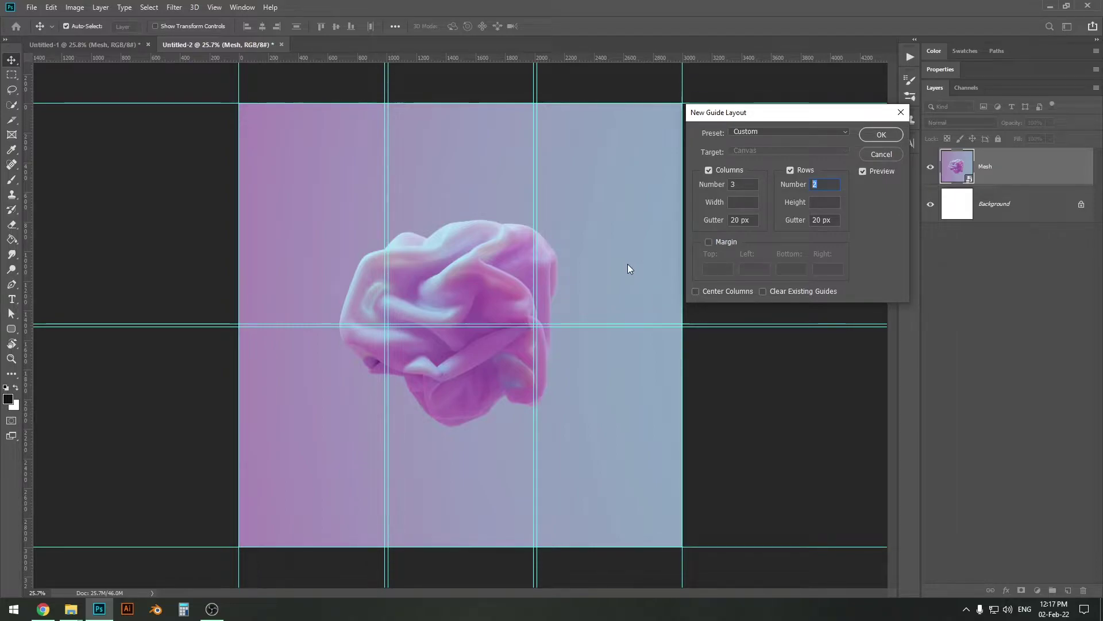
{"action": "type", "text": "3"}
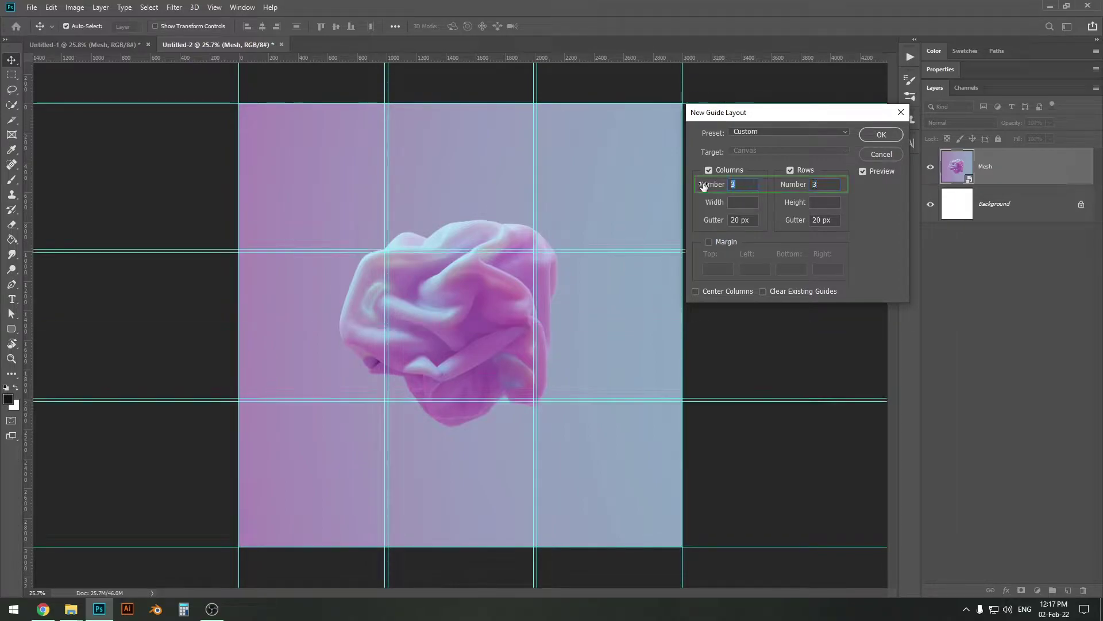
{"action": "double_click", "coordinate": [832, 184]}
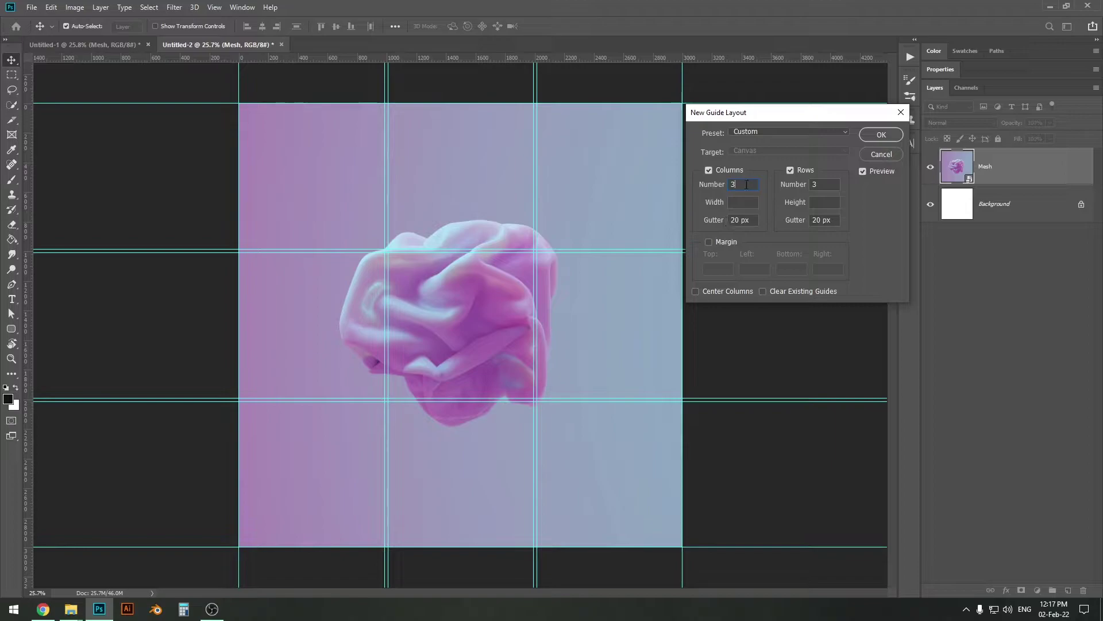
{"action": "left_click", "coordinate": [832, 183]}
Set the column and row gutters to 0 and apply the 3×3 guide grid
{"action": "left_click_drag", "start_coordinate": [752, 221], "coordinate": [715, 215]}
{"action": "type", "text": "0"}
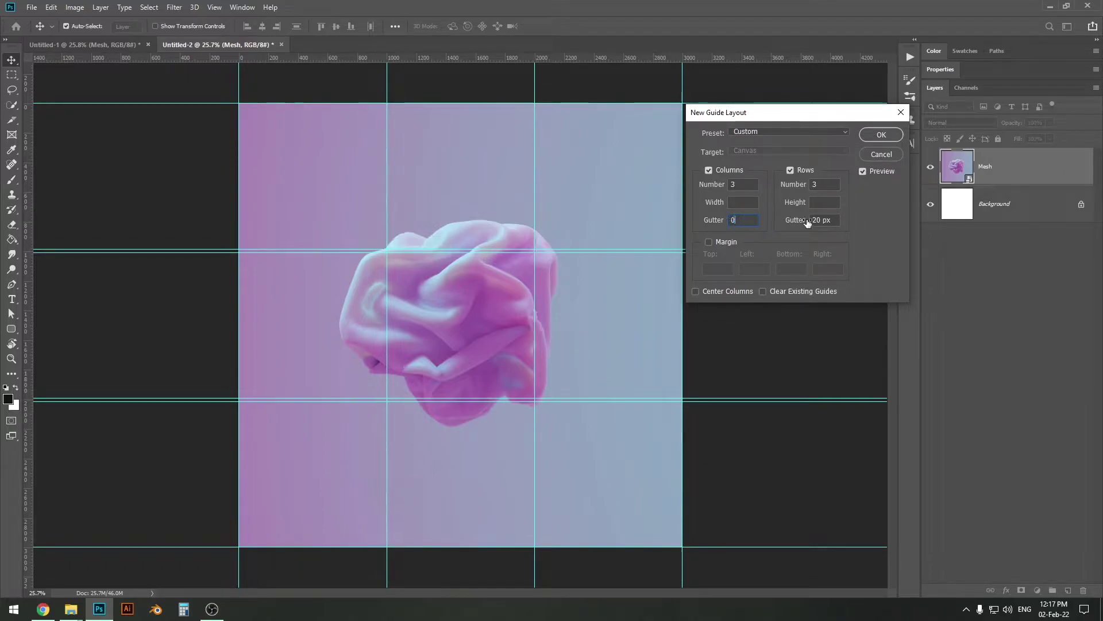
{"action": "key", "text": "Tab"}
{"action": "type", "text": "0"}
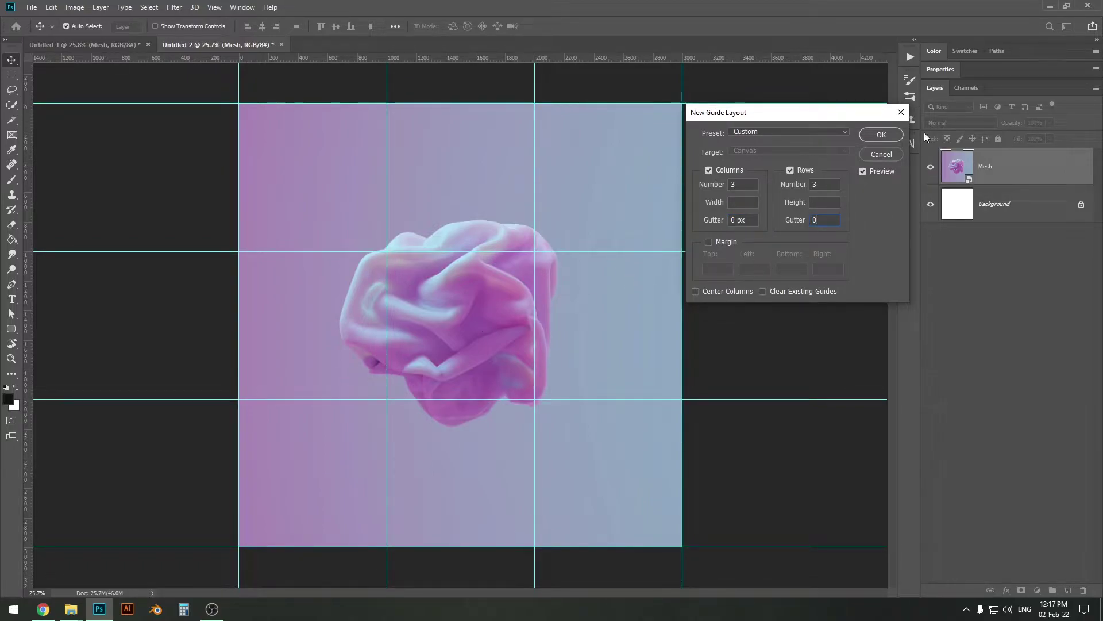
{"action": "left_click", "coordinate": [875, 136]}
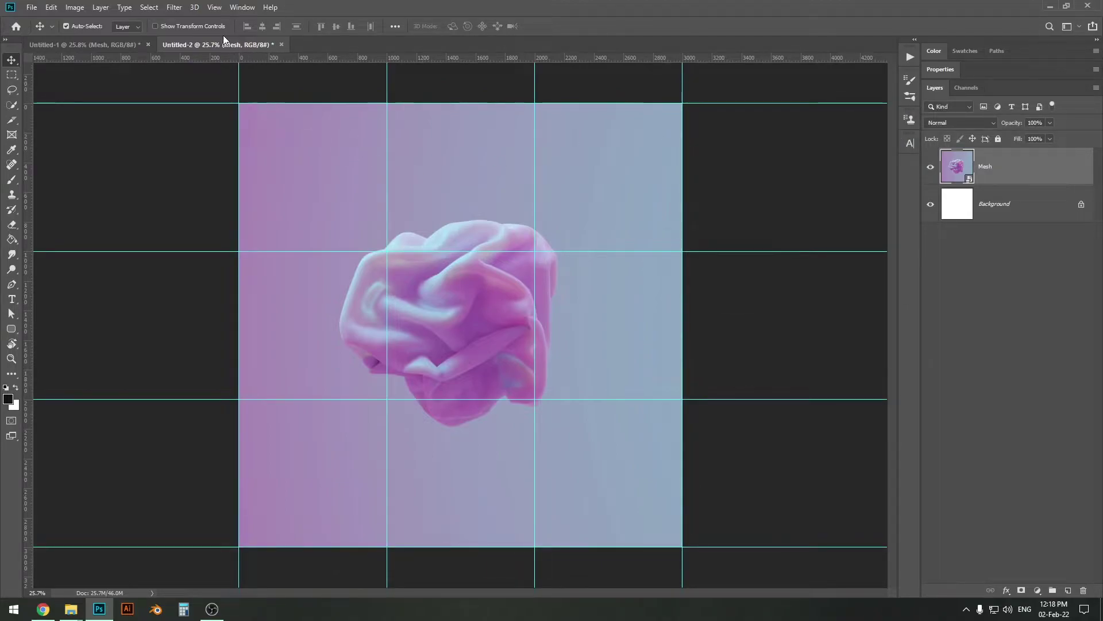
{"action": "left_click", "coordinate": [215, 7]}
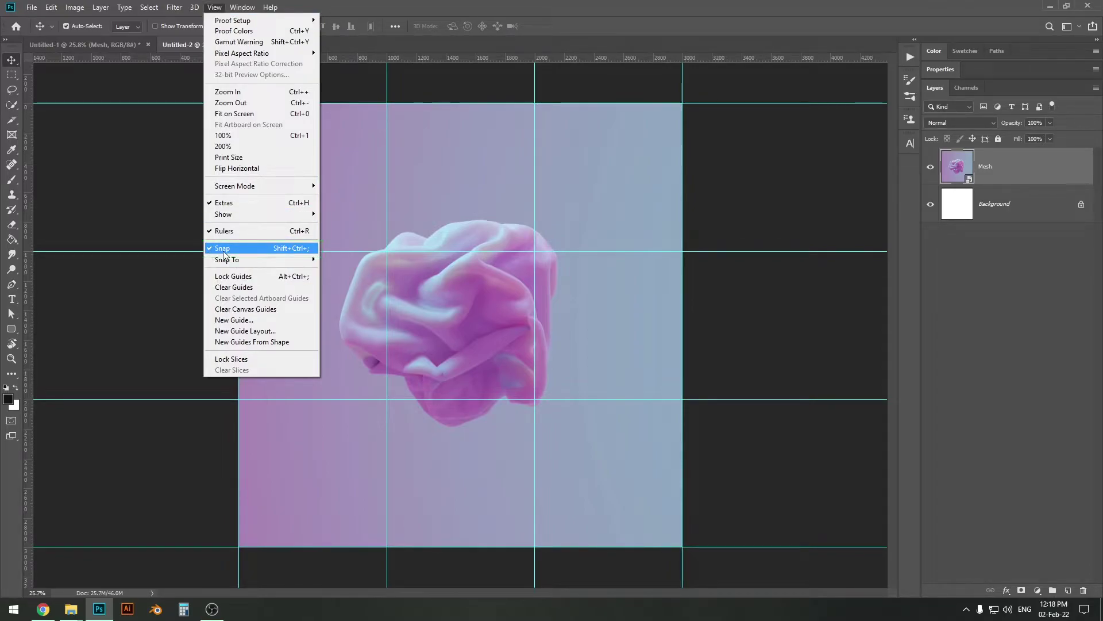
{"action": "mouse_move", "coordinate": [244, 215]}
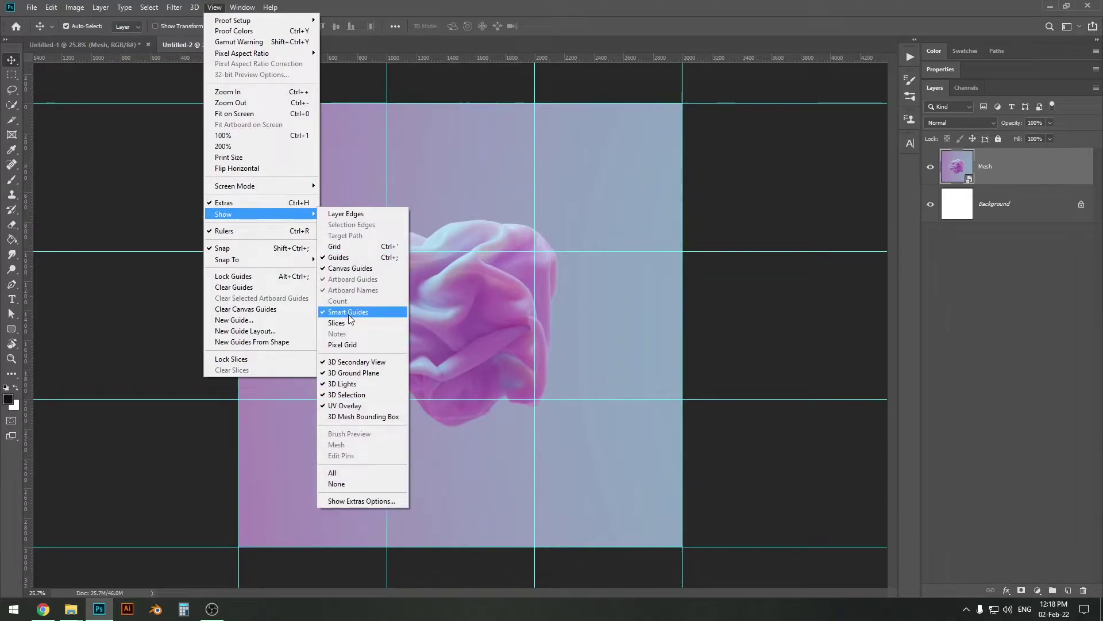
Dismiss the View menu and pick the Slice Tool from the Crop tool flyout
{"action": "left_click", "coordinate": [431, 6]}
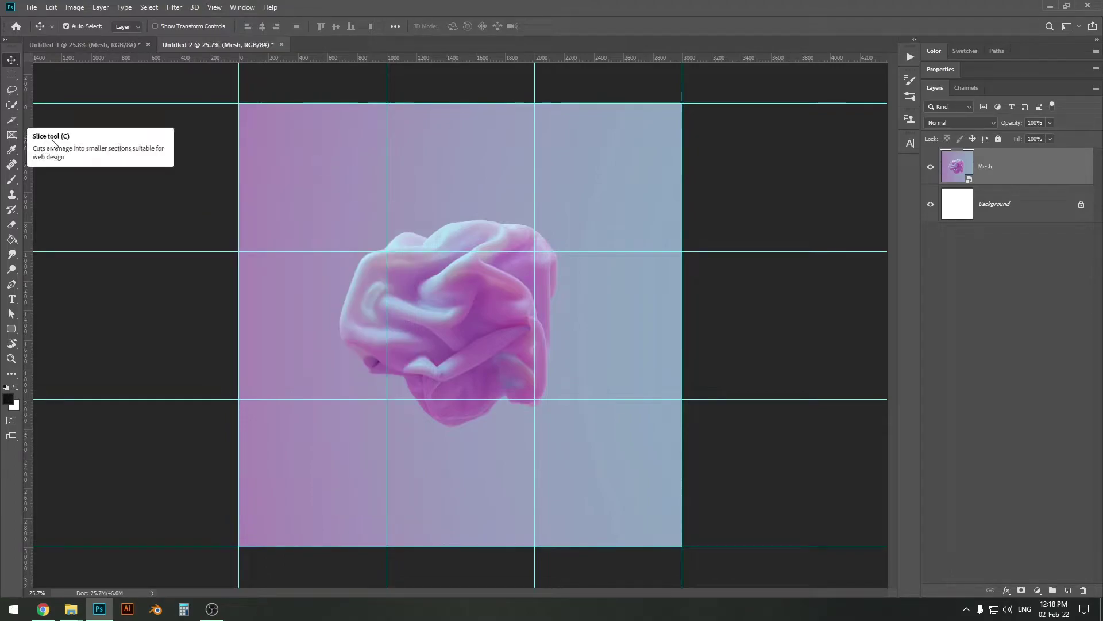
{"action": "left_click", "coordinate": [12, 119]}
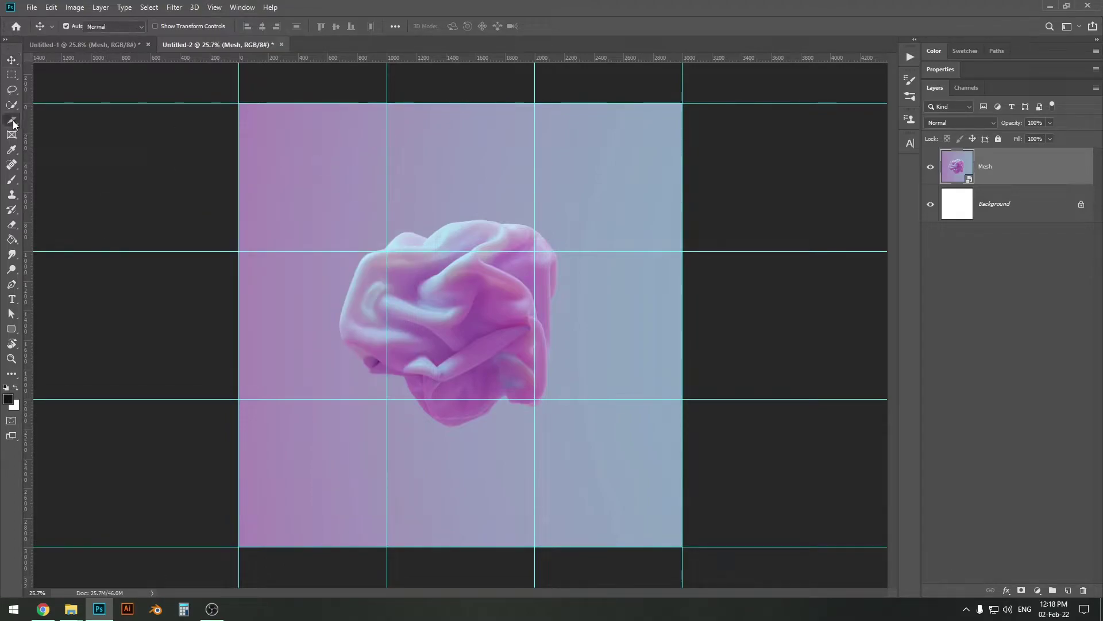
{"action": "right_click", "coordinate": [12, 120]}
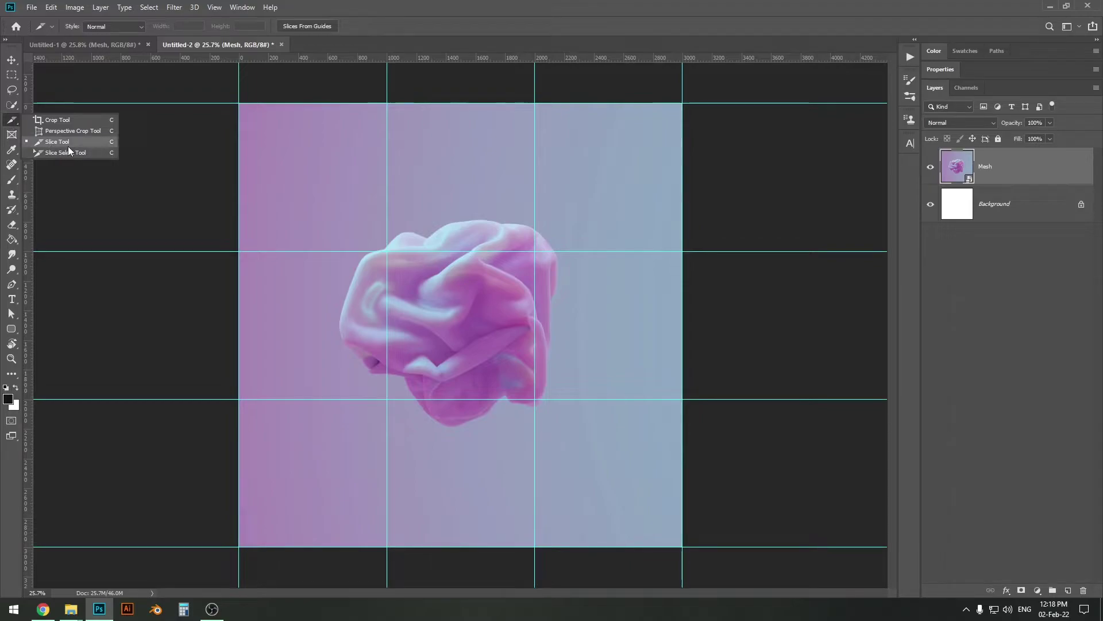
{"action": "left_click", "coordinate": [14, 120]}
{"action": "right_click", "coordinate": [14, 120]}
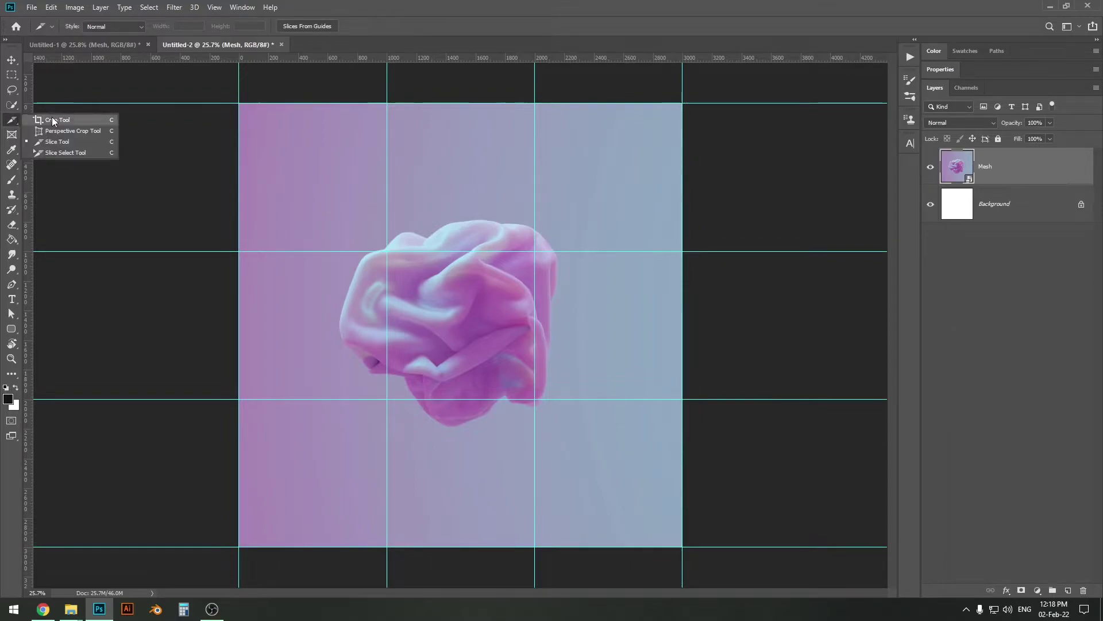
{"action": "left_click", "coordinate": [53, 121]}
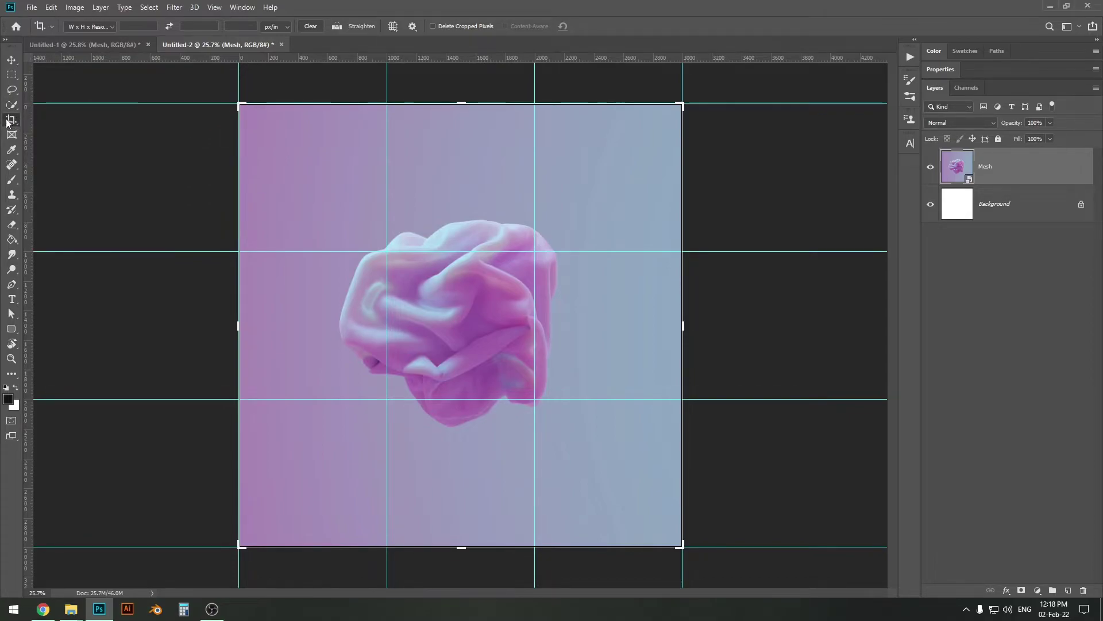
{"action": "right_click", "coordinate": [8, 121]}
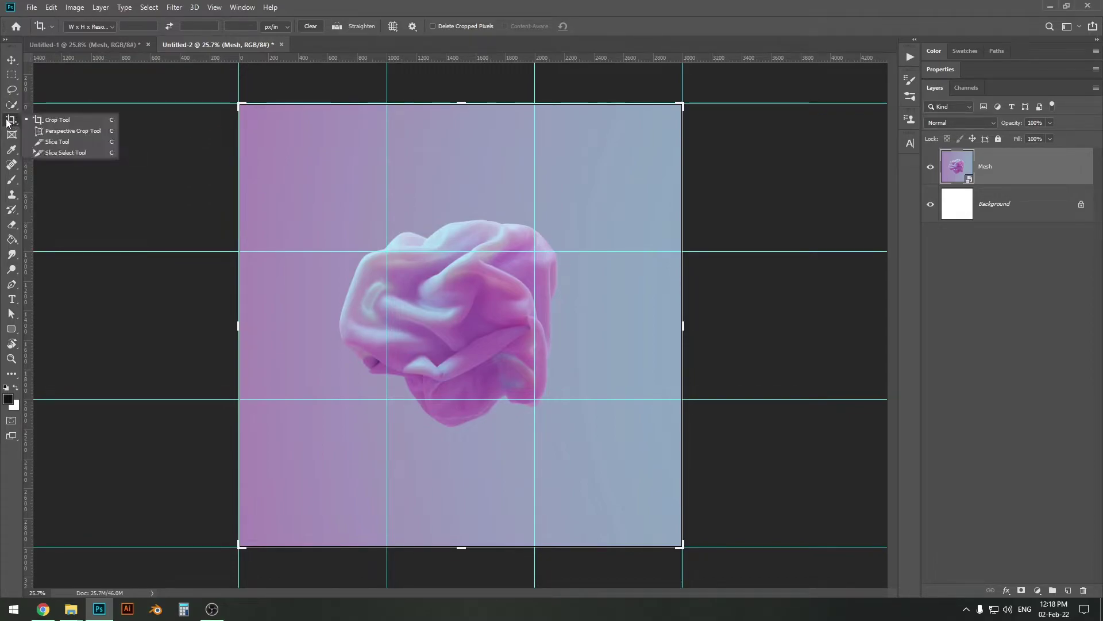
{"action": "left_click", "coordinate": [52, 144]}
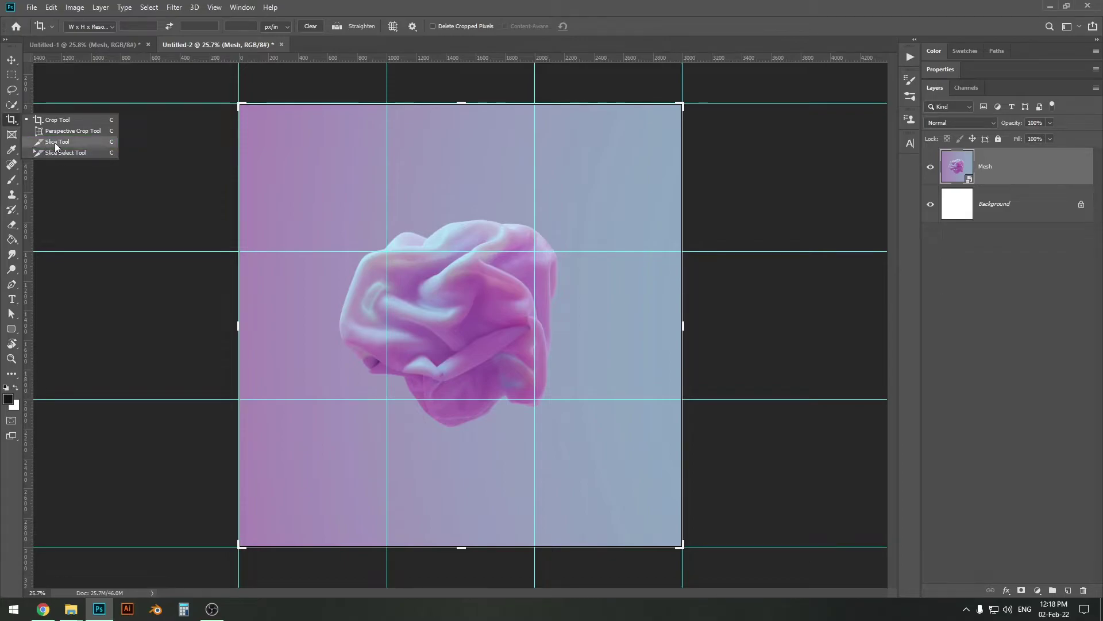
With the Slice Tool, drag slices over the grid cells, producing slices 01 through 09
{"action": "left_click", "coordinate": [54, 143]}
{"action": "left_click_drag", "start_coordinate": [240, 104], "coordinate": [392, 248]}
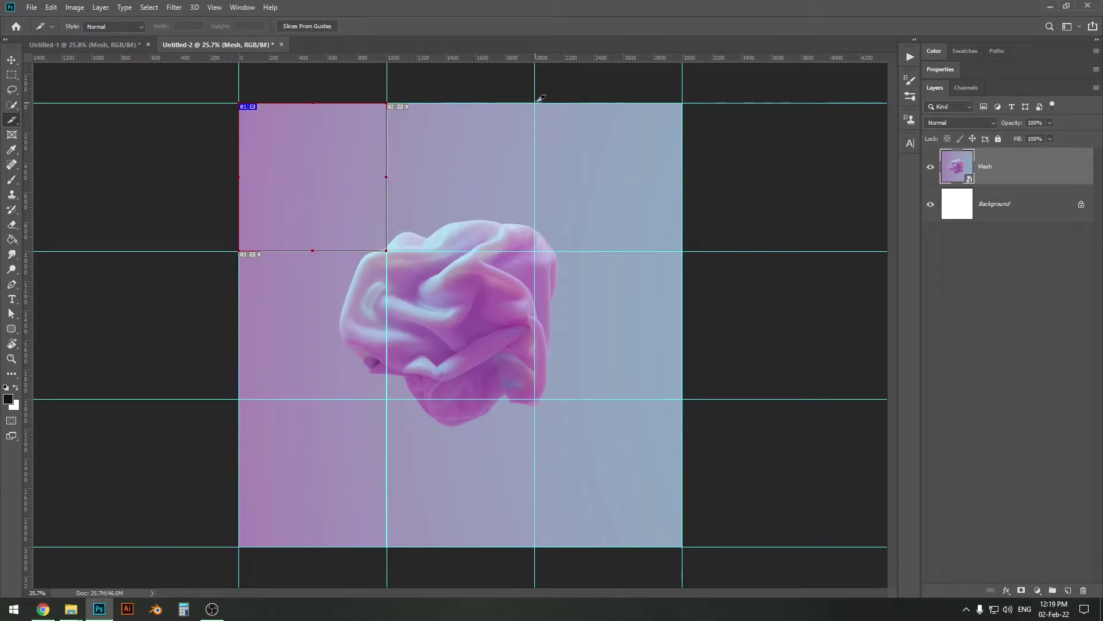
{"action": "left_click_drag", "start_coordinate": [538, 102], "coordinate": [389, 247]}
{"action": "left_click_drag", "start_coordinate": [684, 104], "coordinate": [535, 251]}
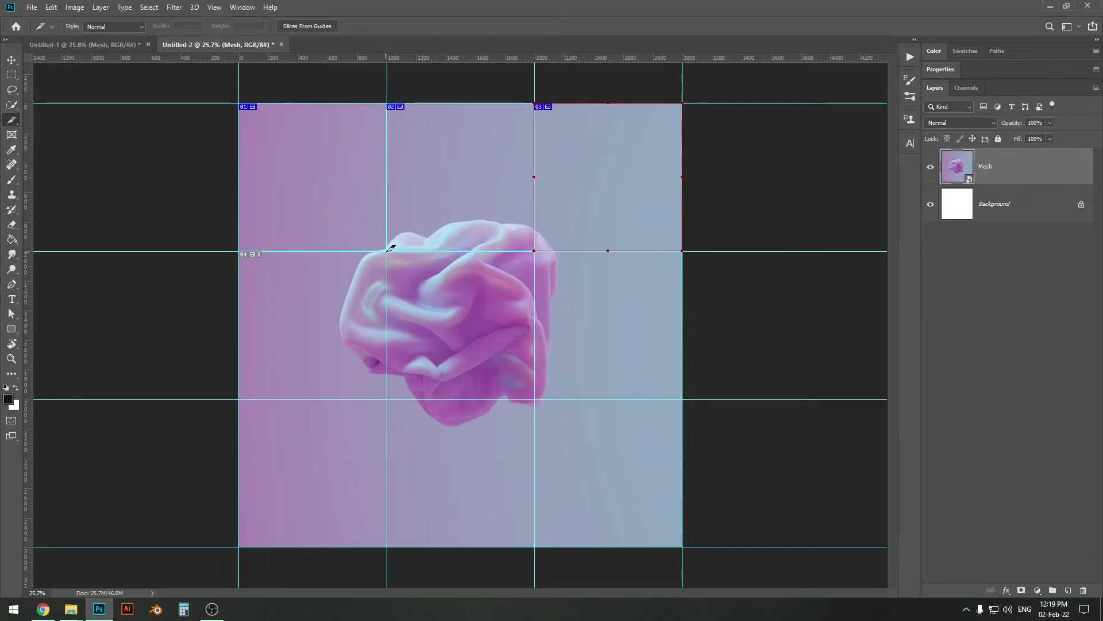
{"action": "left_click_drag", "start_coordinate": [390, 248], "coordinate": [534, 399]}
{"action": "left_click_drag", "start_coordinate": [682, 547], "coordinate": [535, 399]}
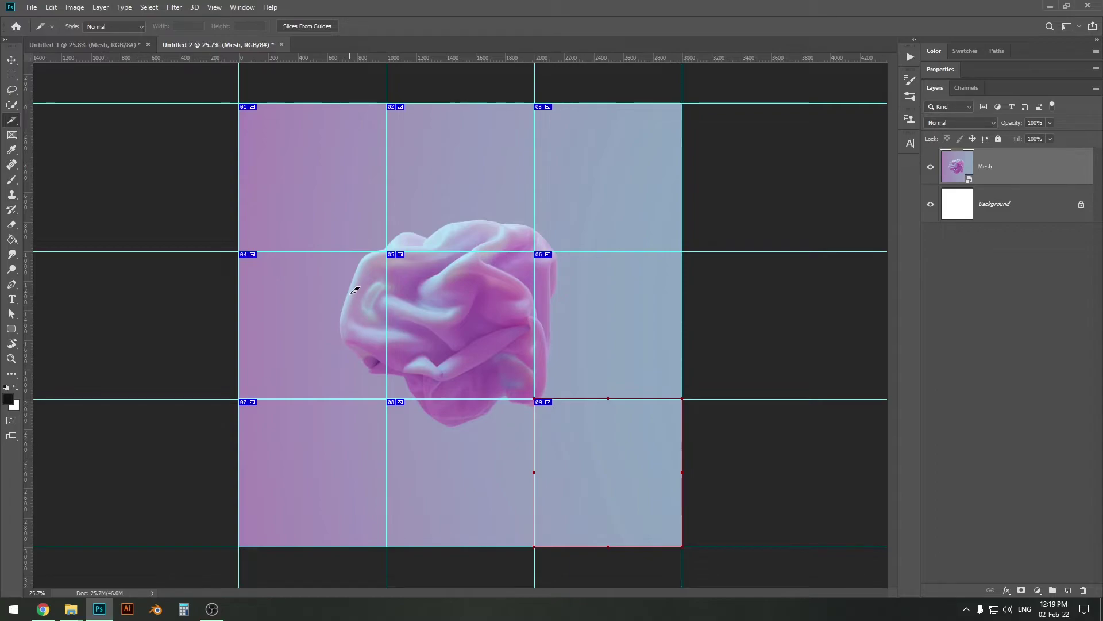
Open Save for Web (Legacy) and zoom the preview out to 25%
{"action": "left_click", "coordinate": [32, 8]}
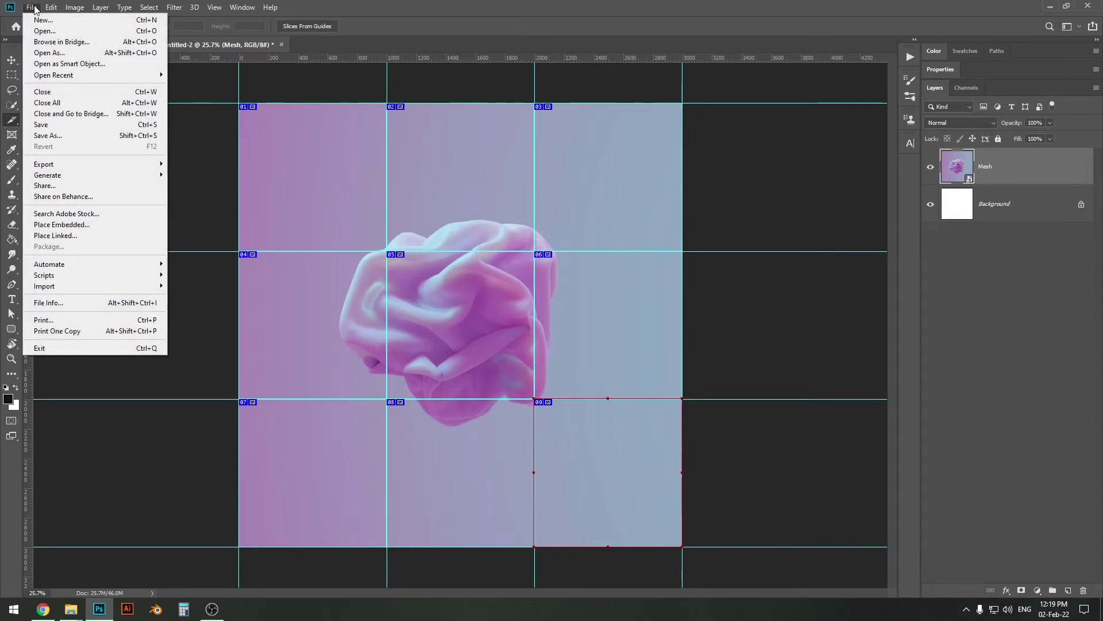
{"action": "mouse_move", "coordinate": [115, 165]}
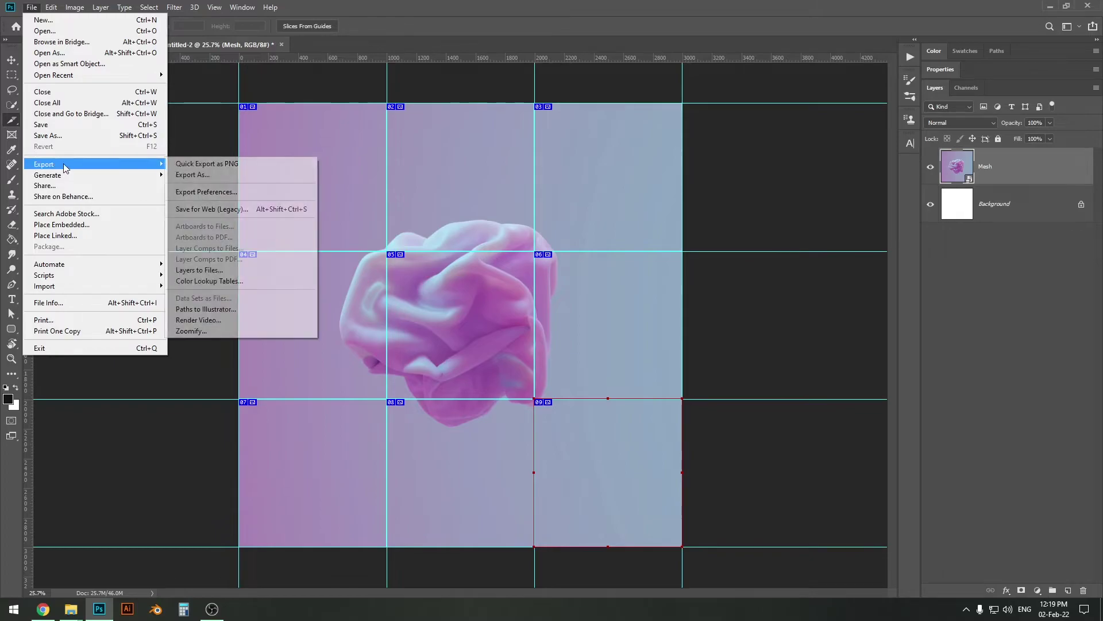
{"action": "left_click", "coordinate": [202, 211]}
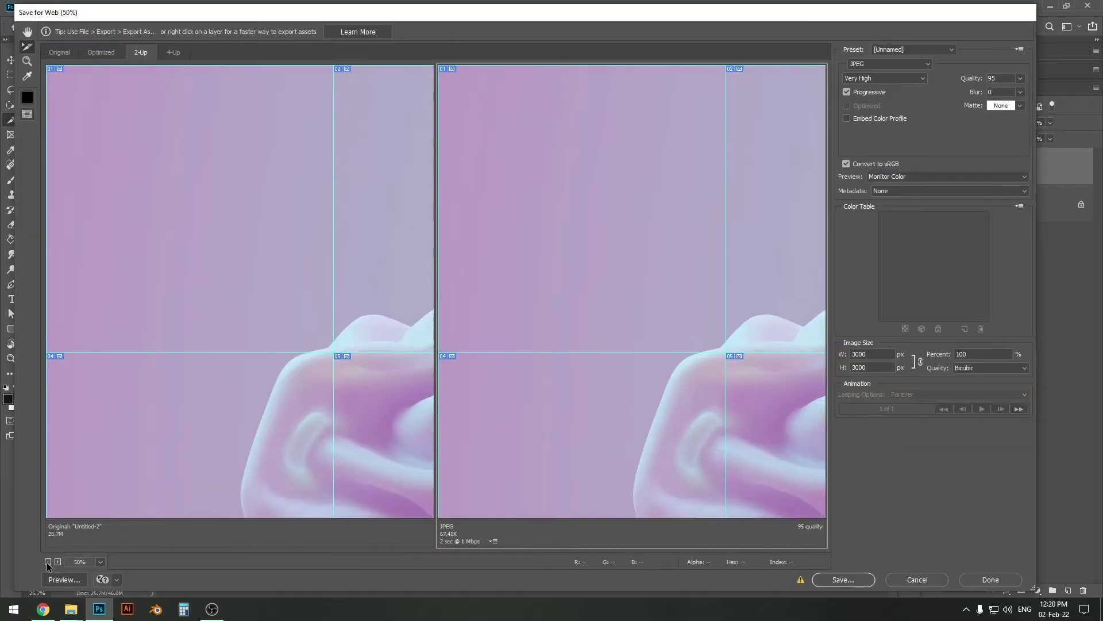
{"action": "left_click", "coordinate": [47, 564]}
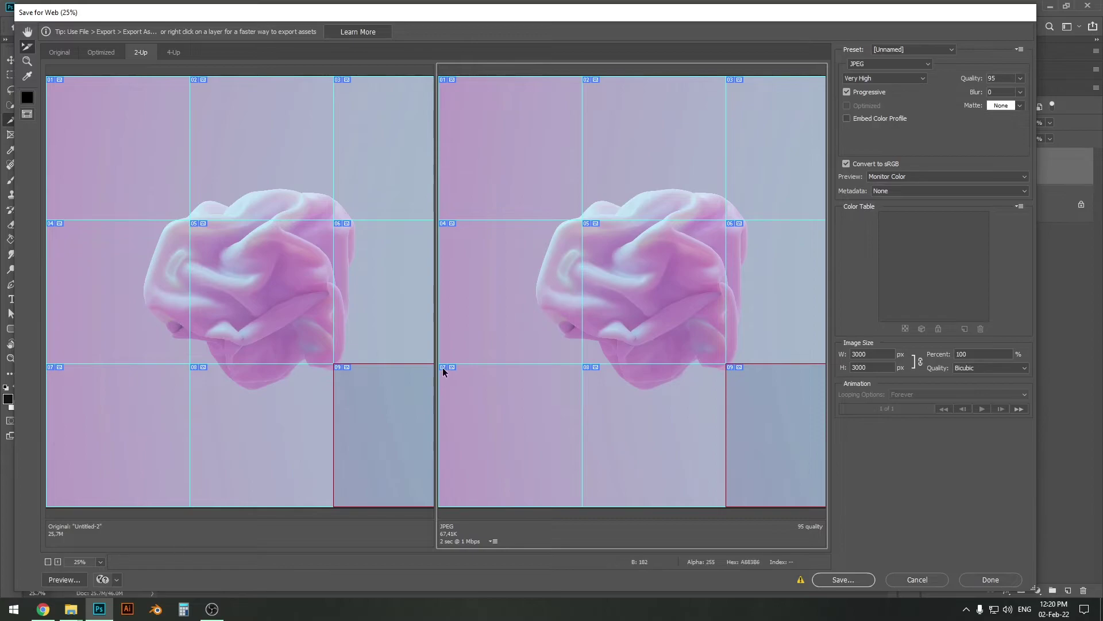
Select the middle-row slices 04, 05 and 06, then proceed to Save
{"action": "left_click", "coordinate": [487, 302]}
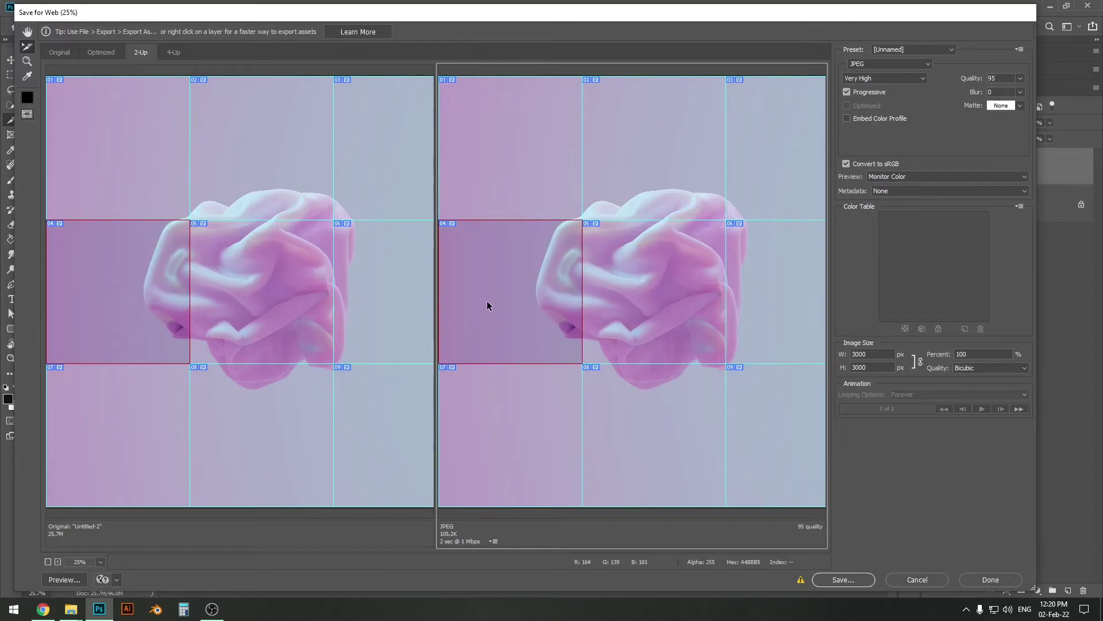
{"action": "left_click", "coordinate": [626, 267], "text": "shift"}
{"action": "left_click", "coordinate": [630, 320], "text": "shift"}
{"action": "left_click", "coordinate": [646, 268], "text": "shift"}
{"action": "left_click", "coordinate": [780, 282], "text": "shift"}
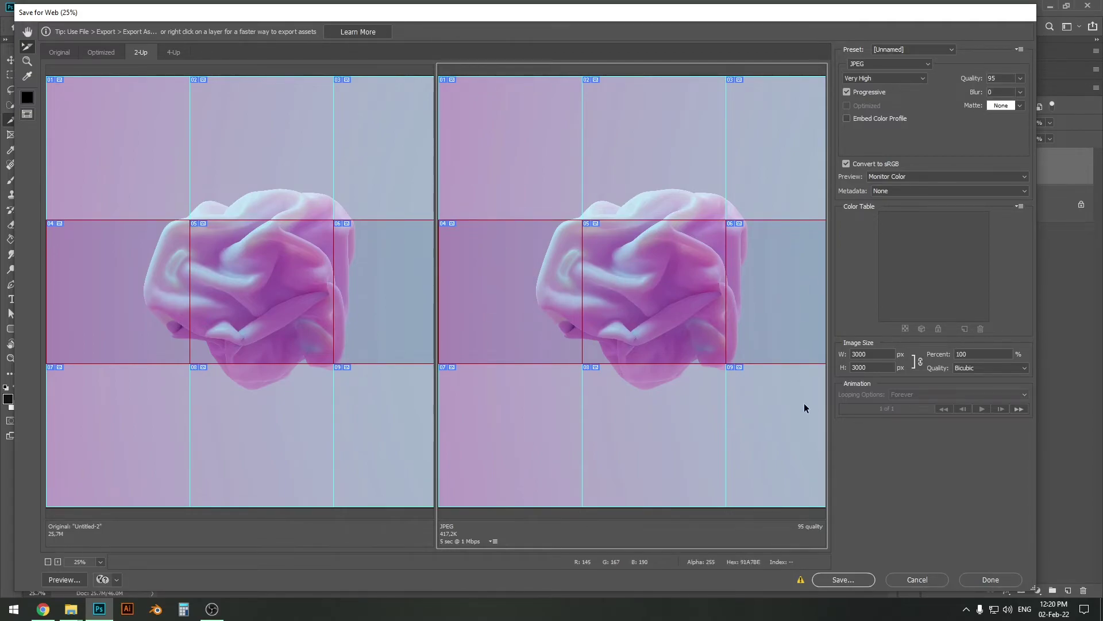
{"action": "left_click", "coordinate": [843, 581]}
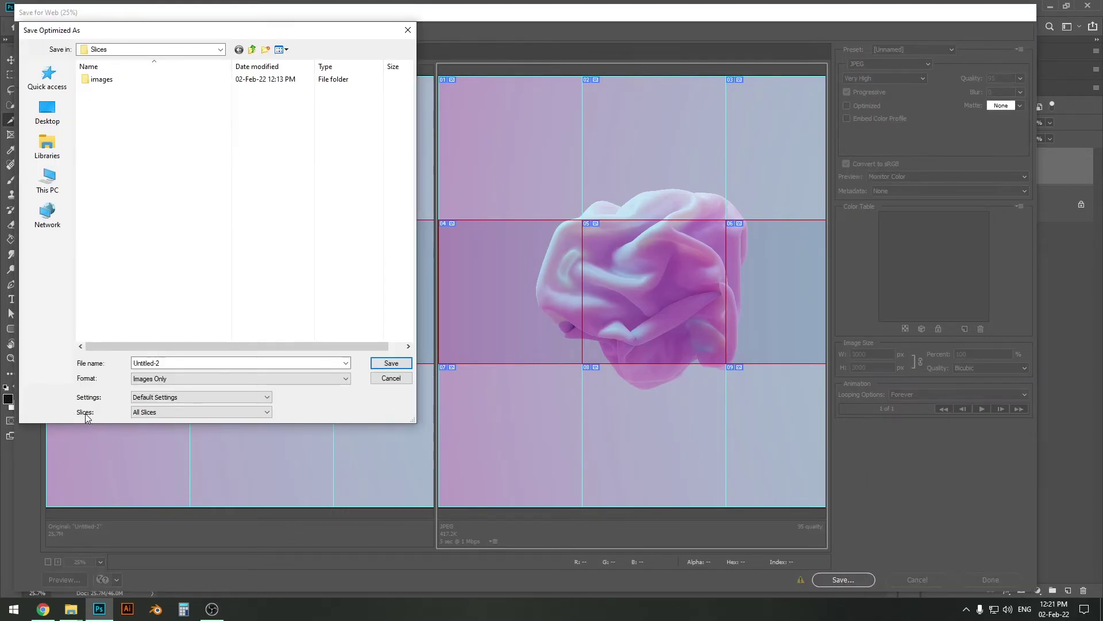
Choose All Slices and save the JPEGs into the Slices folder
{"action": "left_click", "coordinate": [148, 413]}
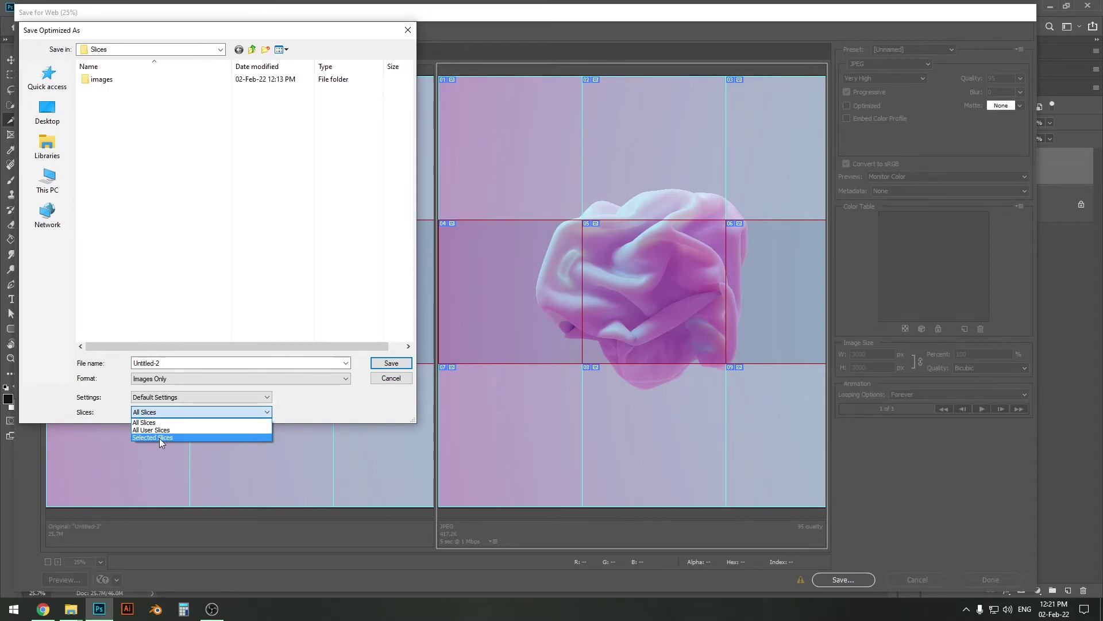
{"action": "left_click", "coordinate": [158, 438]}
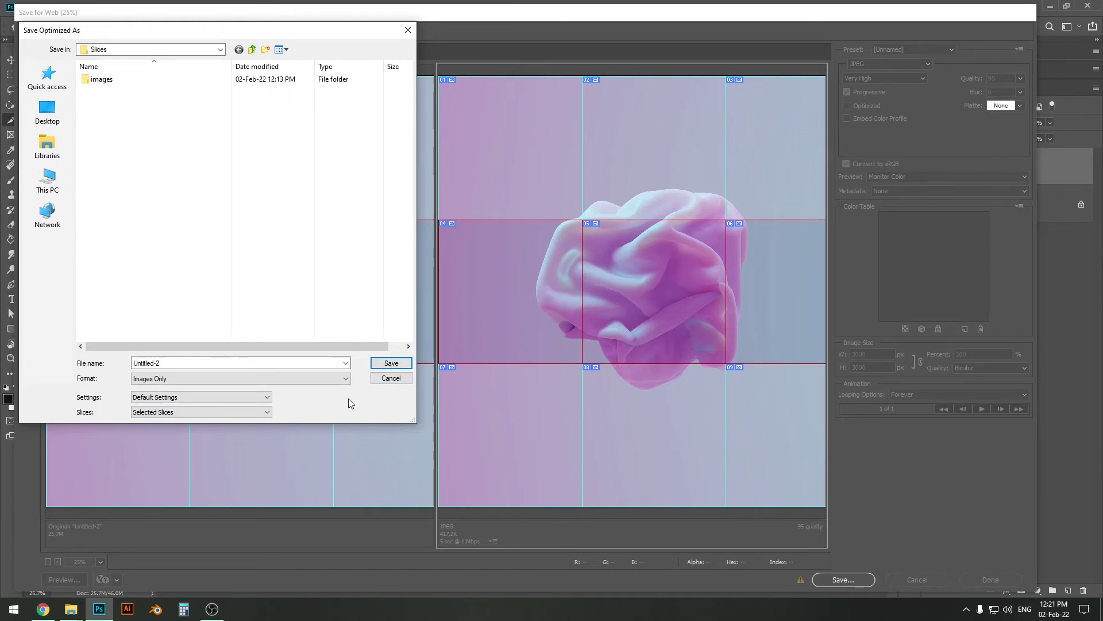
{"action": "left_click", "coordinate": [254, 412]}
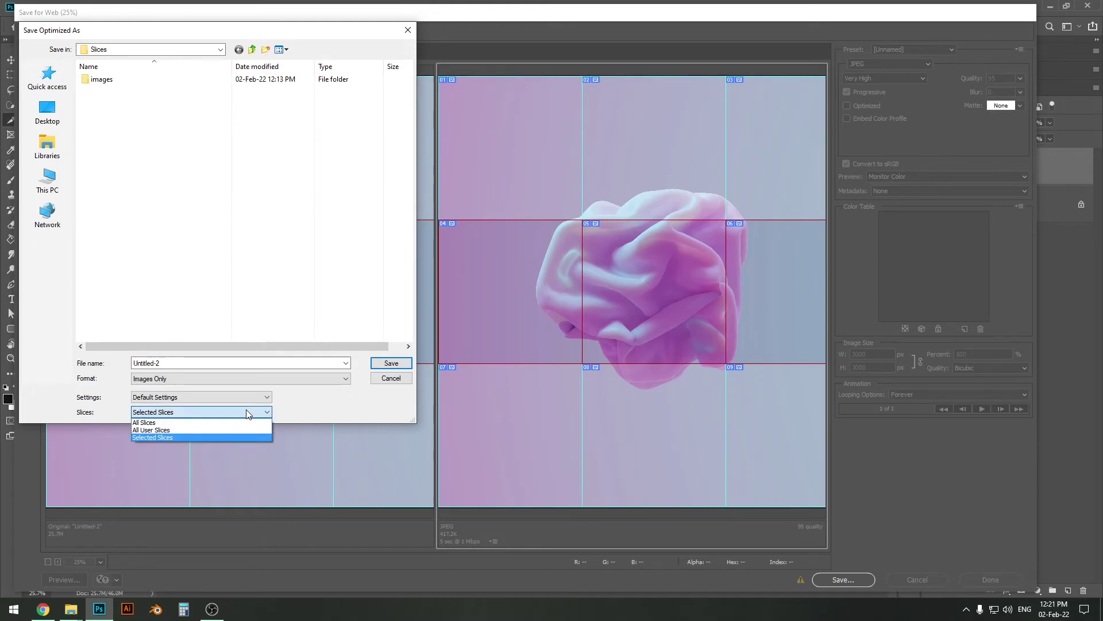
{"action": "left_click", "coordinate": [146, 423]}
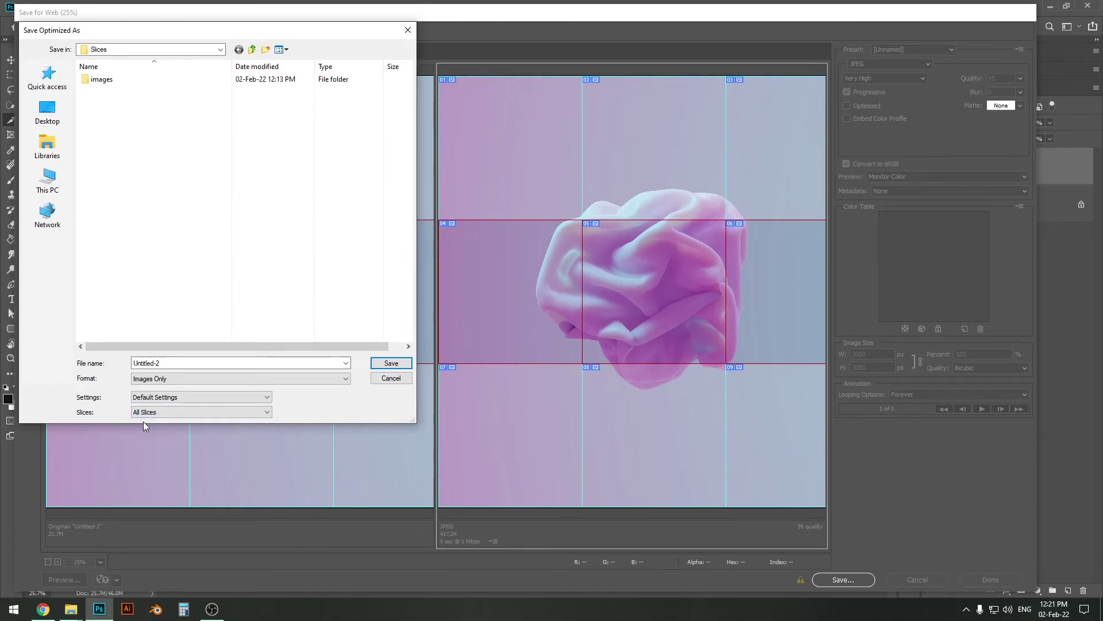
{"action": "left_click", "coordinate": [391, 363]}
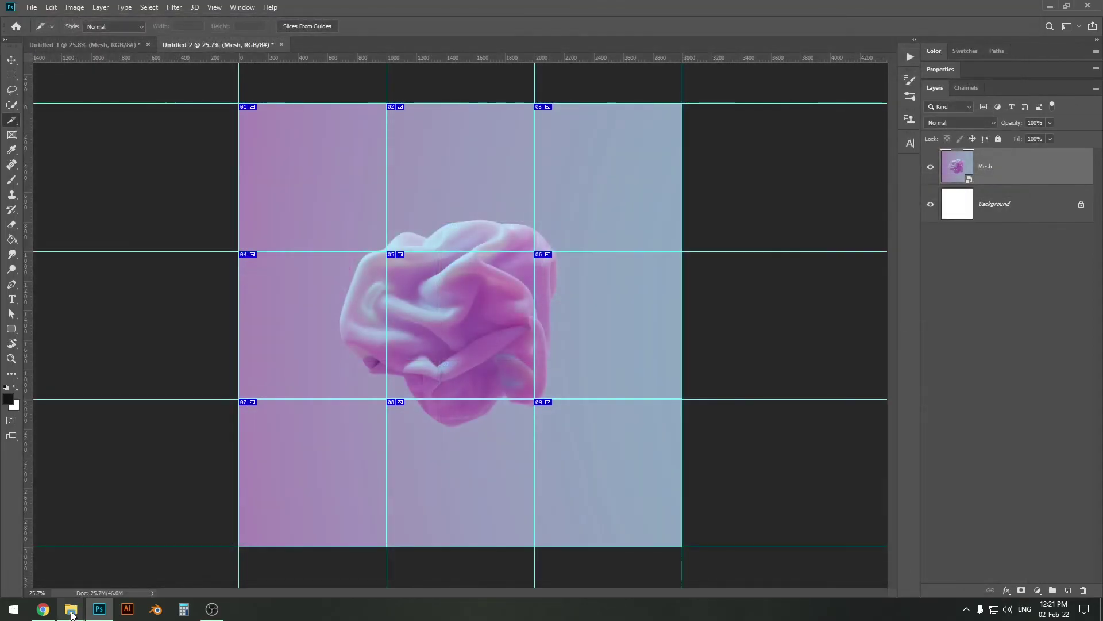
Bring up File Explorer showing the exported Untitled-2_01 to Untitled-2_09 images
{"action": "mouse_move", "coordinate": [71, 614]}
{"action": "left_click", "coordinate": [88, 572]}
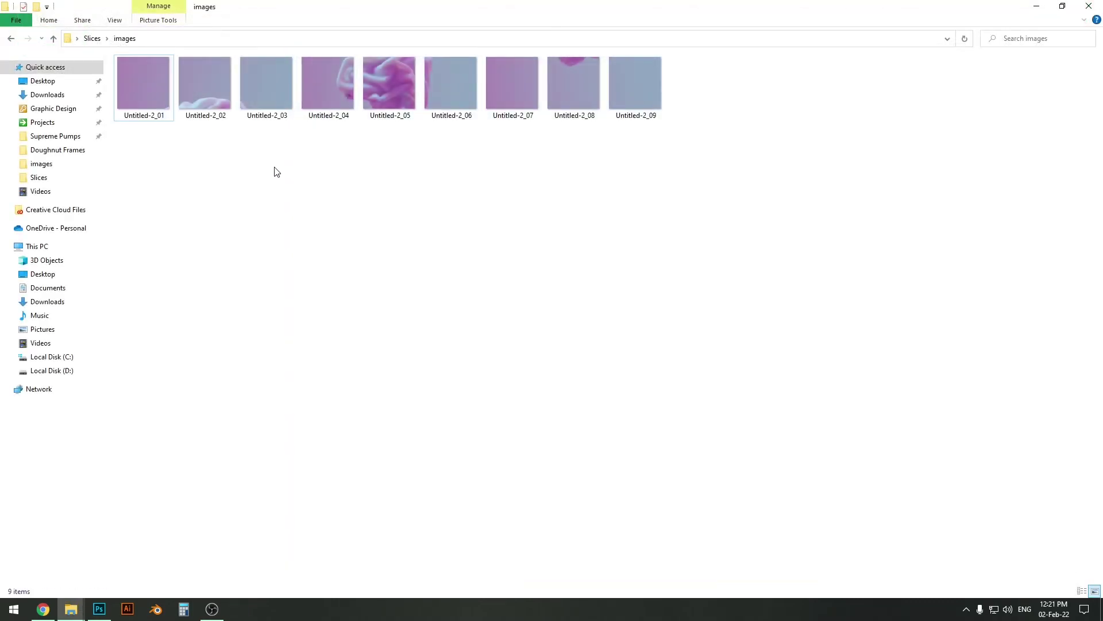
{"action": "left_click_drag", "start_coordinate": [215, 166], "coordinate": [645, 135]}
Switch back to the sliced Untitled-2 document in Photoshop
{"action": "left_click", "coordinate": [99, 609]}
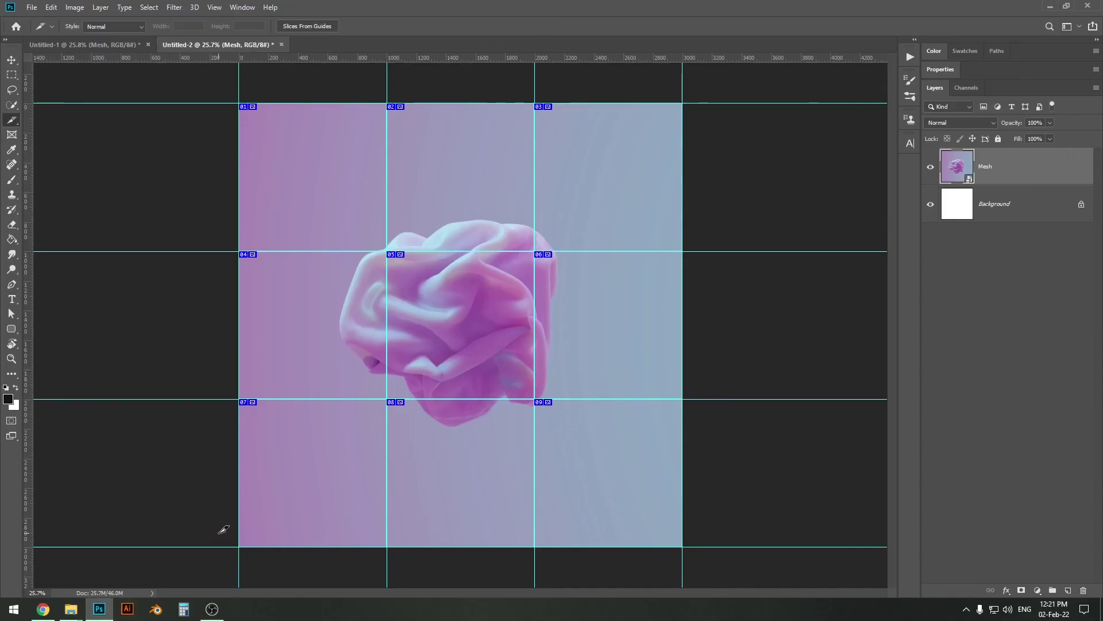